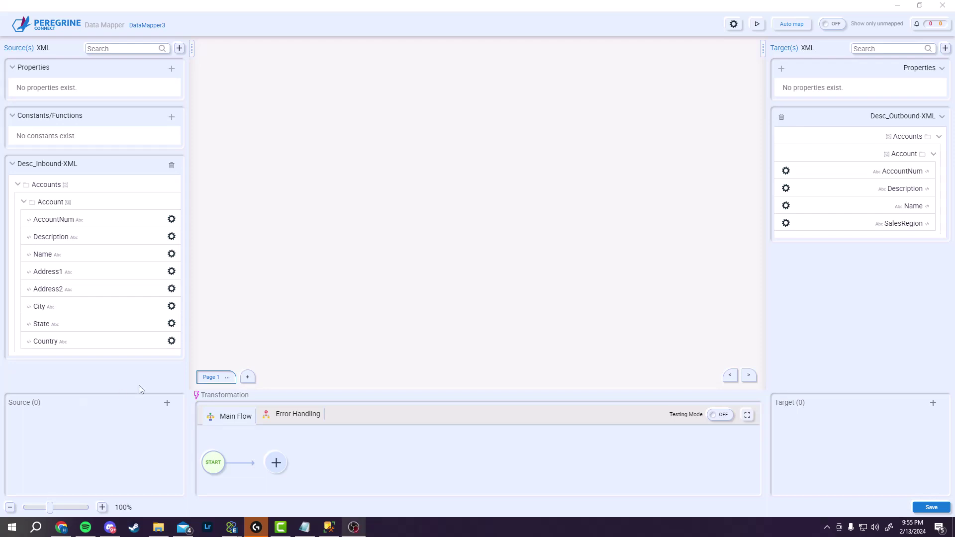
# Map Country and State together onto the SalesRegion target field
pyautogui.click(130, 340)
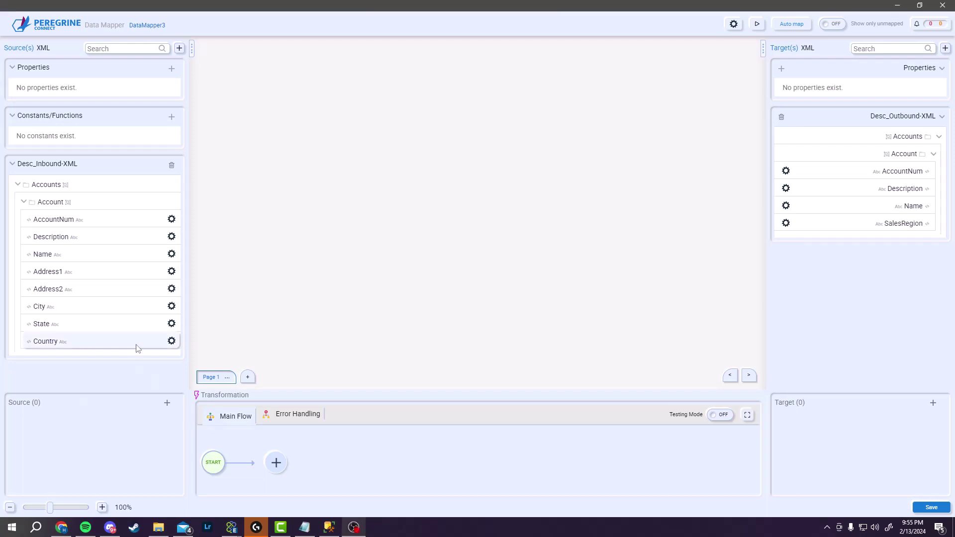
pyautogui.click(797, 222)
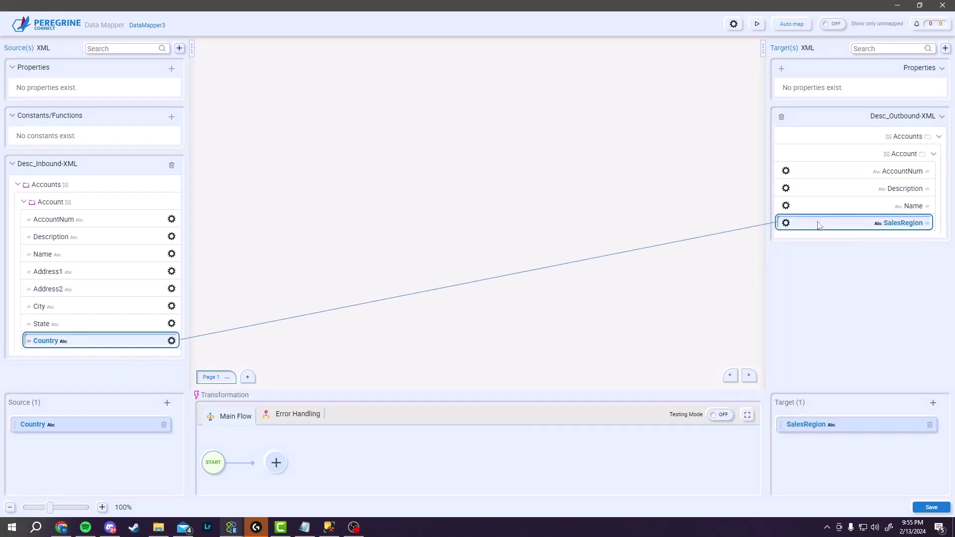
pyautogui.click(121, 324)
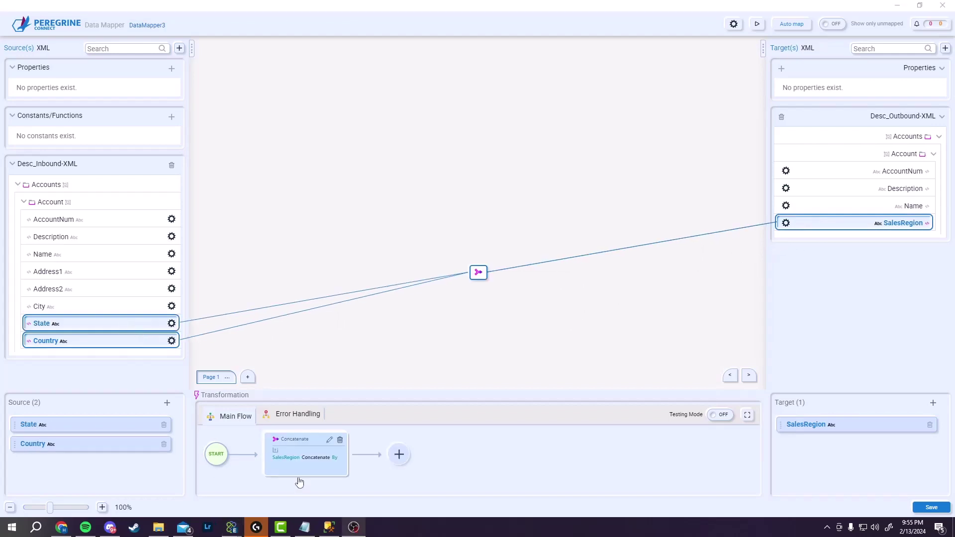
# Add a Decision requiring Country 'Is not null or empty', with ELSE set to End Flow
pyautogui.click(398, 454)
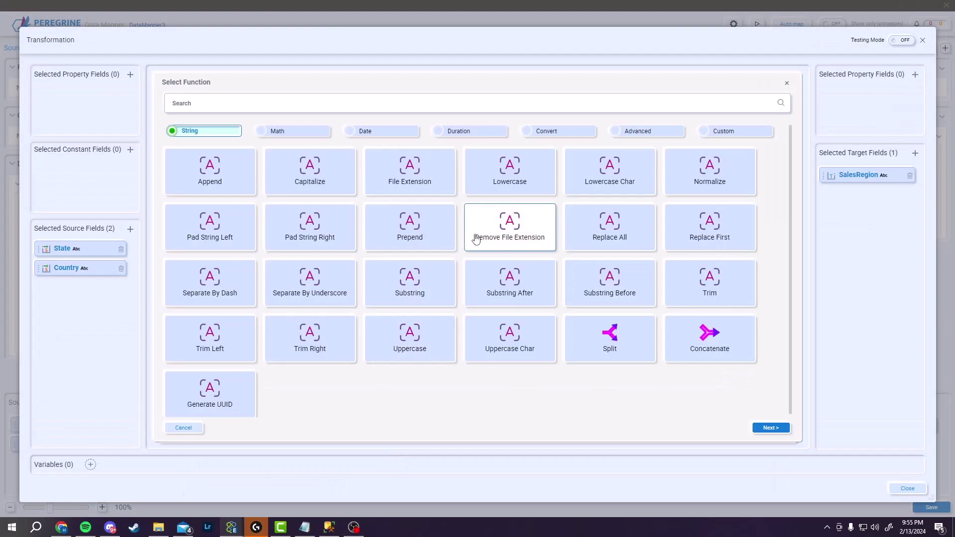
pyautogui.click(634, 132)
pyautogui.click(337, 166)
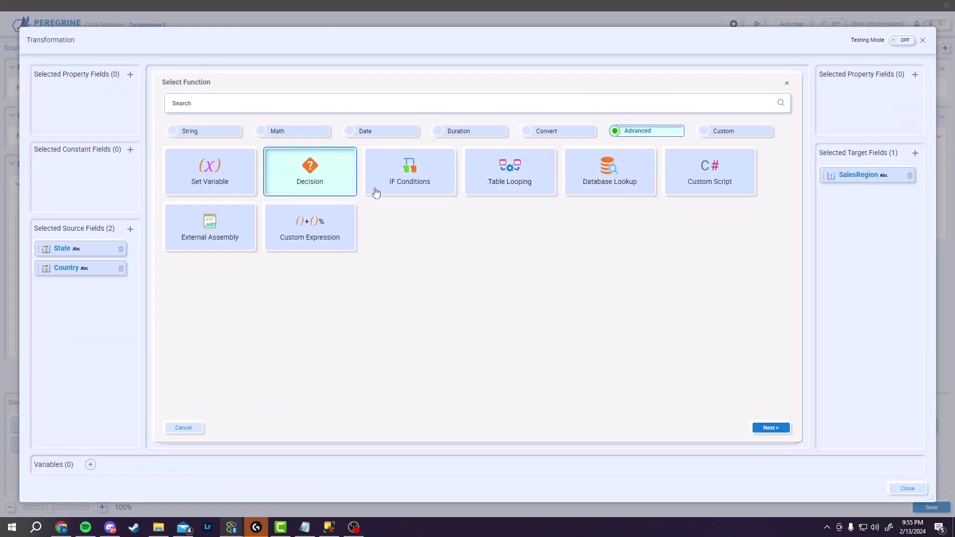
pyautogui.click(770, 427)
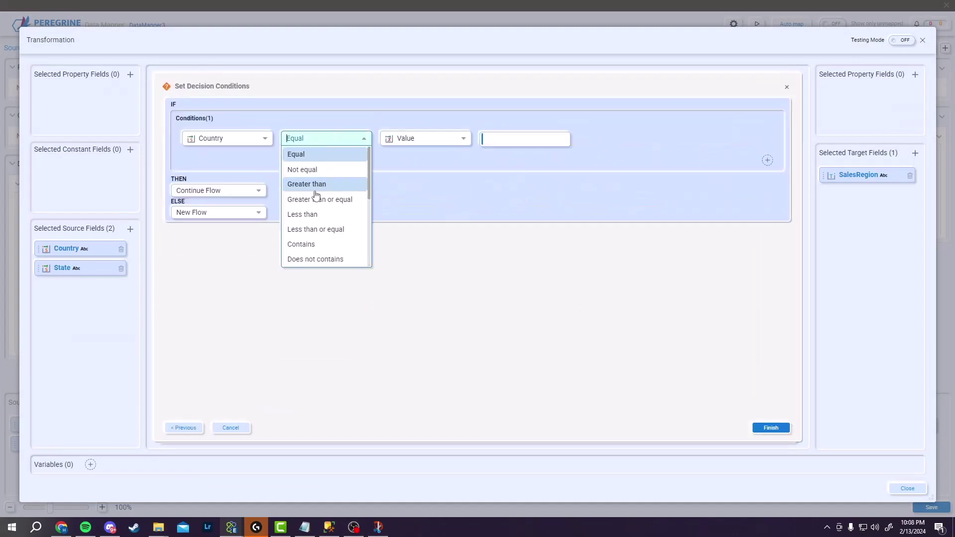
pyautogui.scroll(-5, 315, 222)
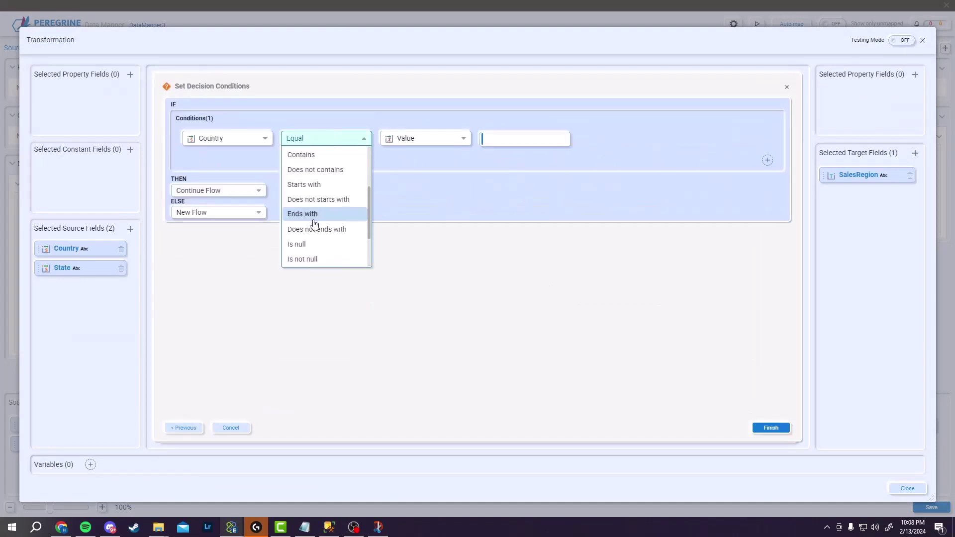
pyautogui.click(330, 258)
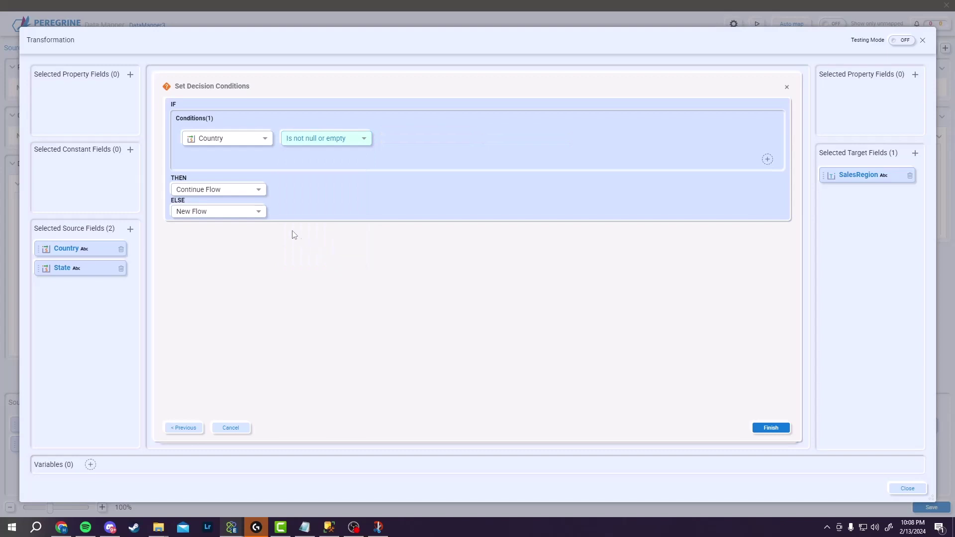
pyautogui.click(245, 216)
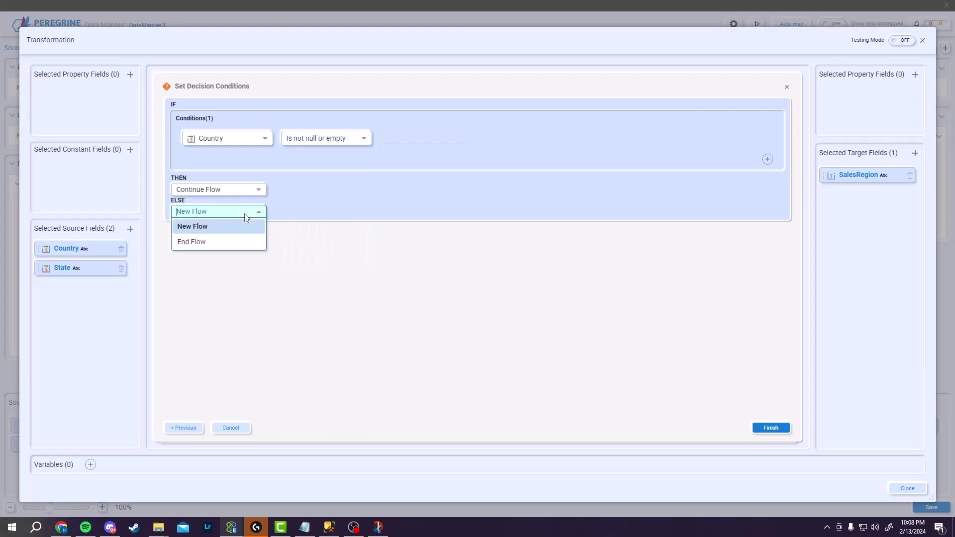
pyautogui.click(240, 241)
pyautogui.click(770, 428)
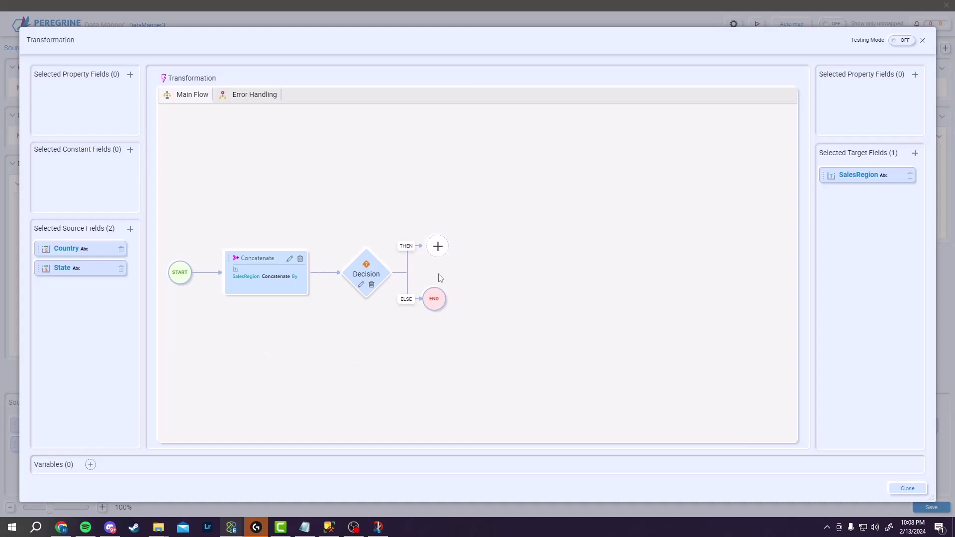
# On the THEN branch, add a Decision testing Country equal to 'US'
pyautogui.click(437, 247)
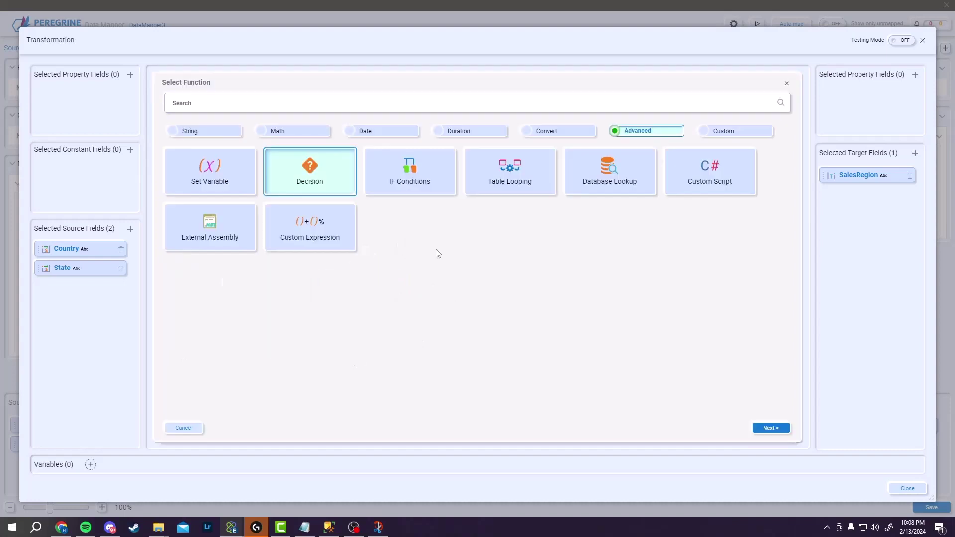
pyautogui.click(765, 428)
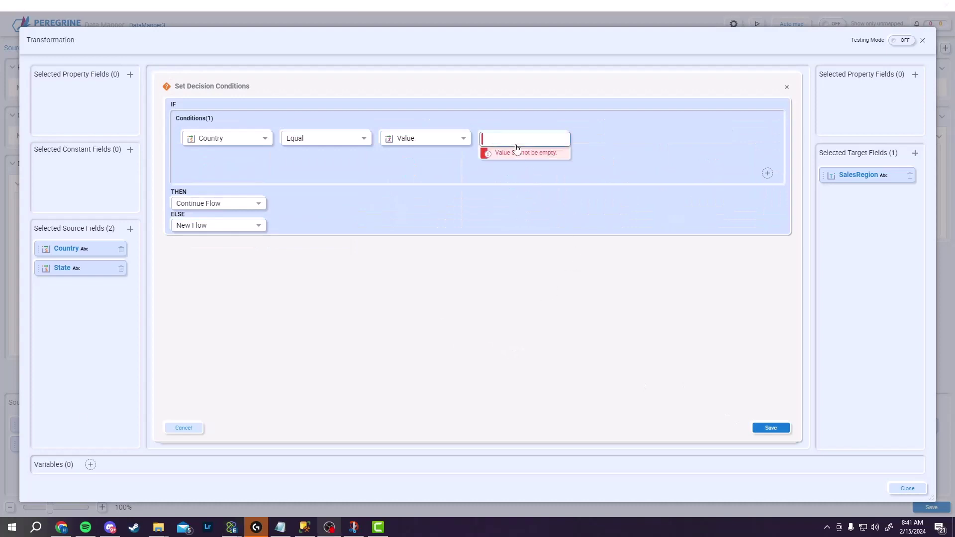
pyautogui.click(504, 135)
pyautogui.write('US')
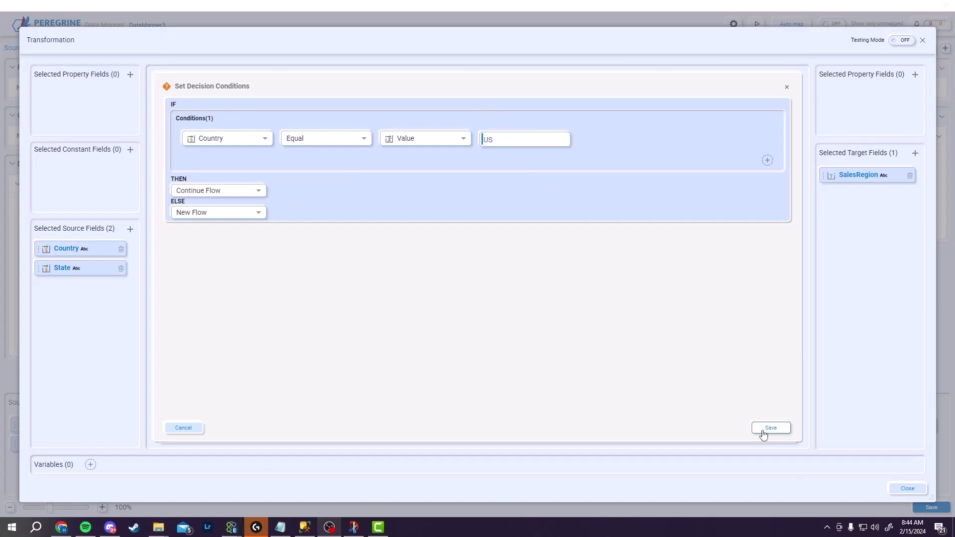
pyautogui.click(763, 434)
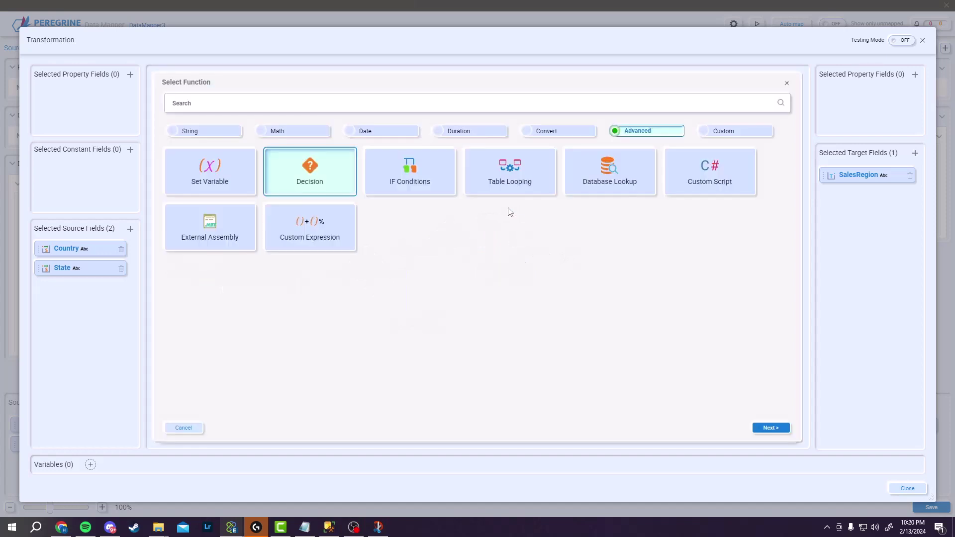
# Add a Database Lookup step using Microsoft SQL Server as the database type
pyautogui.click(592, 185)
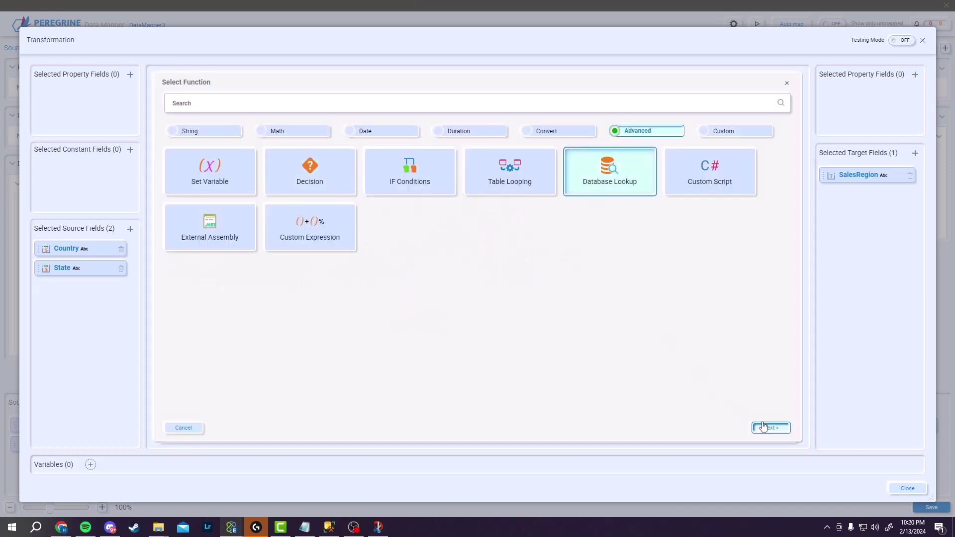
pyautogui.click(763, 427)
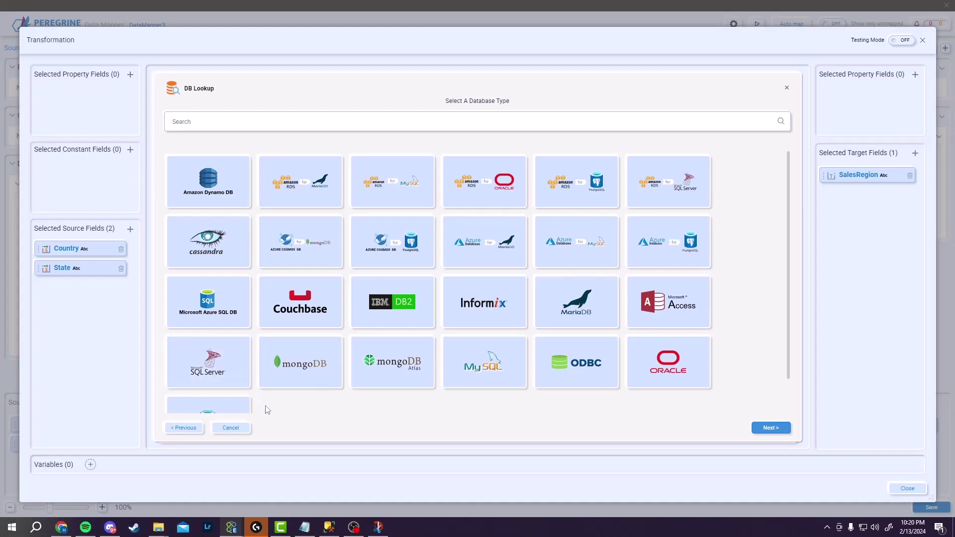
pyautogui.click(231, 383)
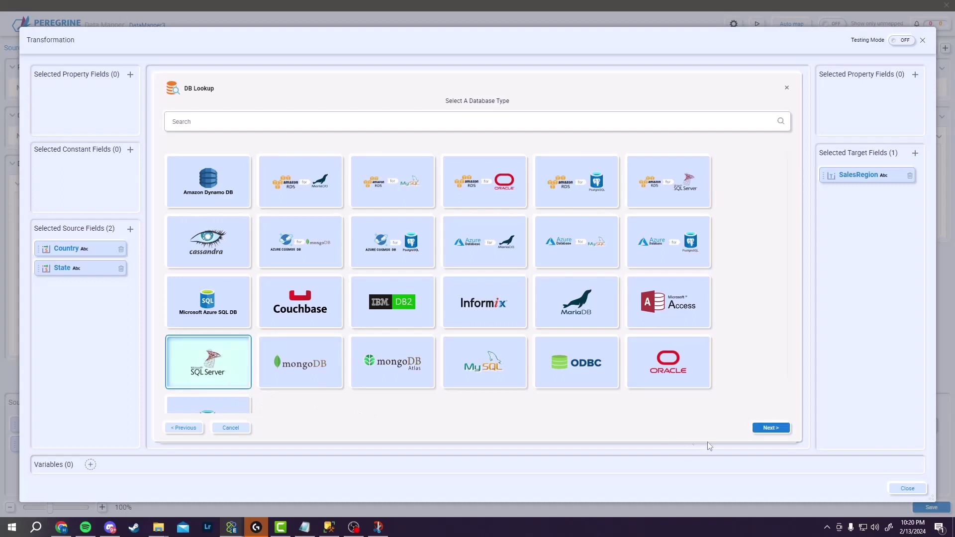
# Create a new SQL Server connection to Initial Catalog ACME with the test user ID and password, tested successfully
pyautogui.click(234, 201)
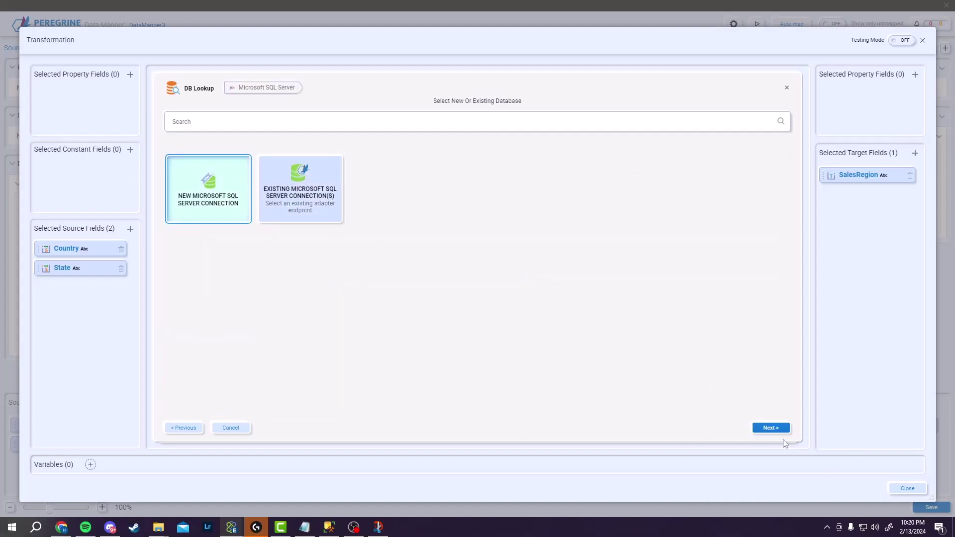
pyautogui.click(774, 429)
pyautogui.click(409, 199)
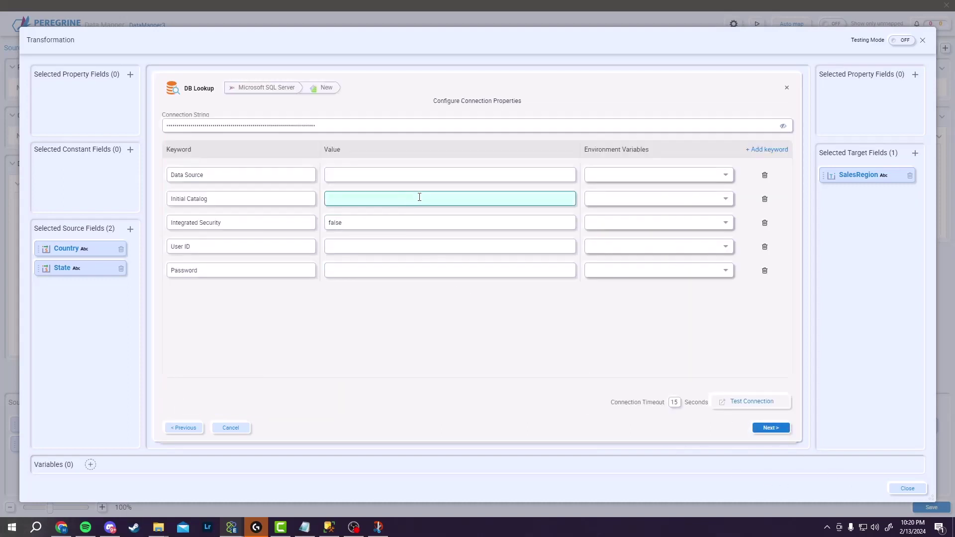
pyautogui.write('ACME')
pyautogui.press('Tab')
pyautogui.press('Tab')
pyautogui.press('Tab')
pyautogui.press('Tab')
pyautogui.click(395, 247)
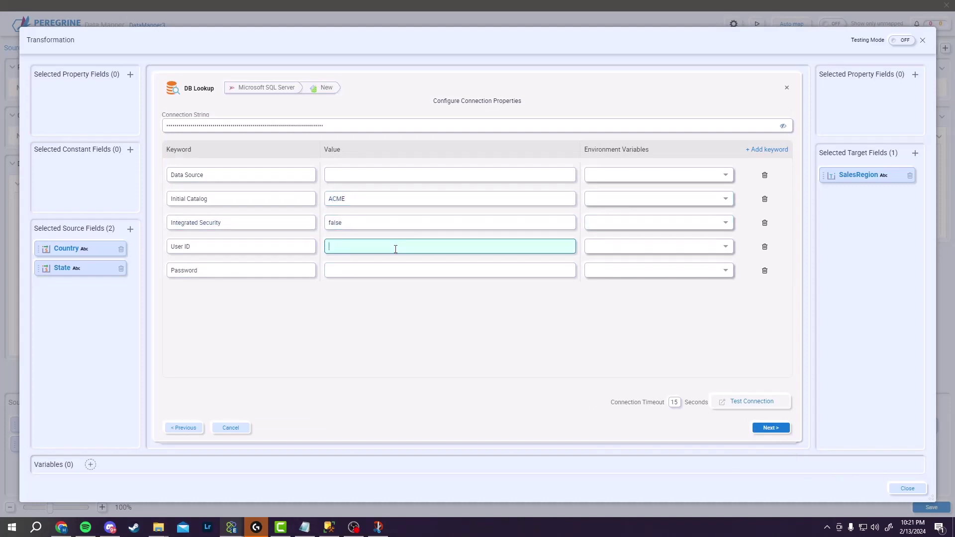
pyautogui.write('test1')
pyautogui.click(388, 267)
pyautogui.write('test1')
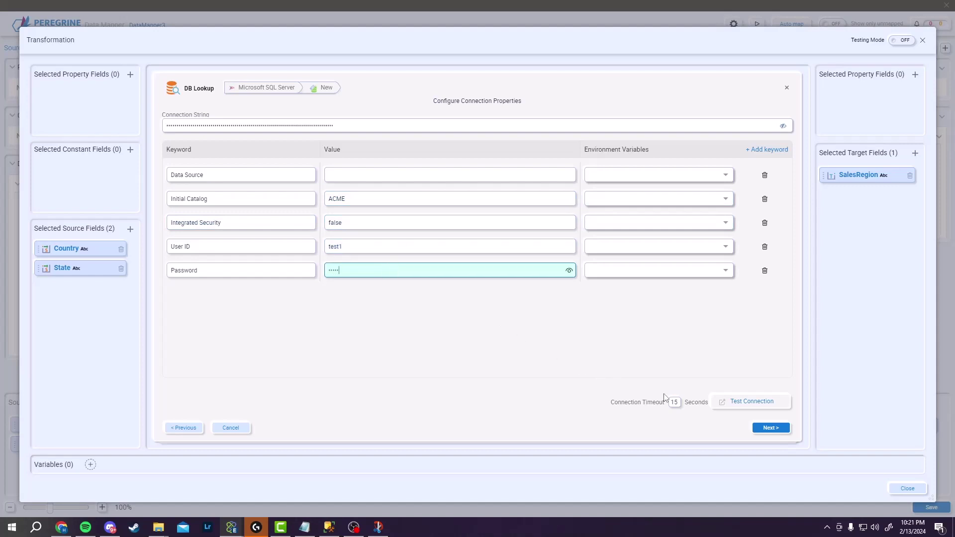
pyautogui.click(756, 408)
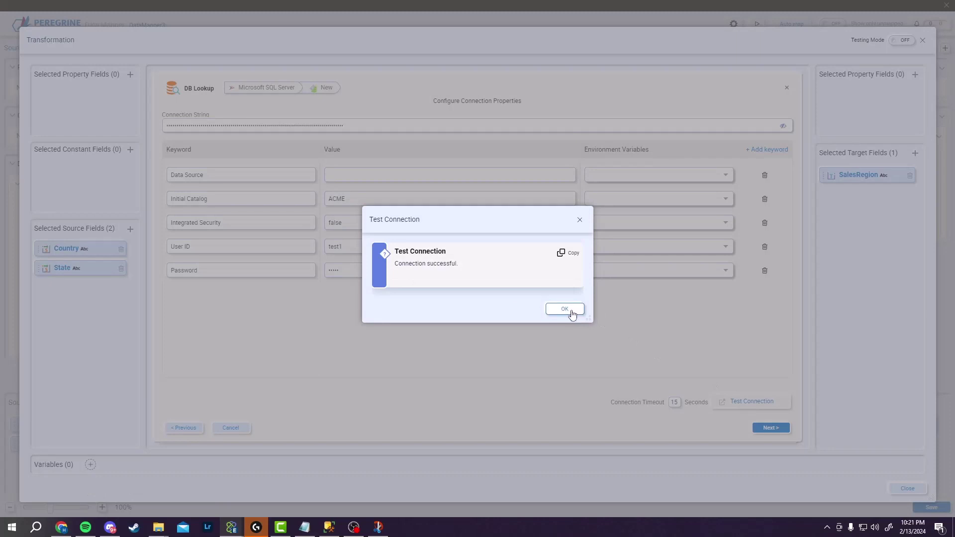
pyautogui.click(571, 311)
# Choose the USRegions table as the lookup source
pyautogui.click(758, 428)
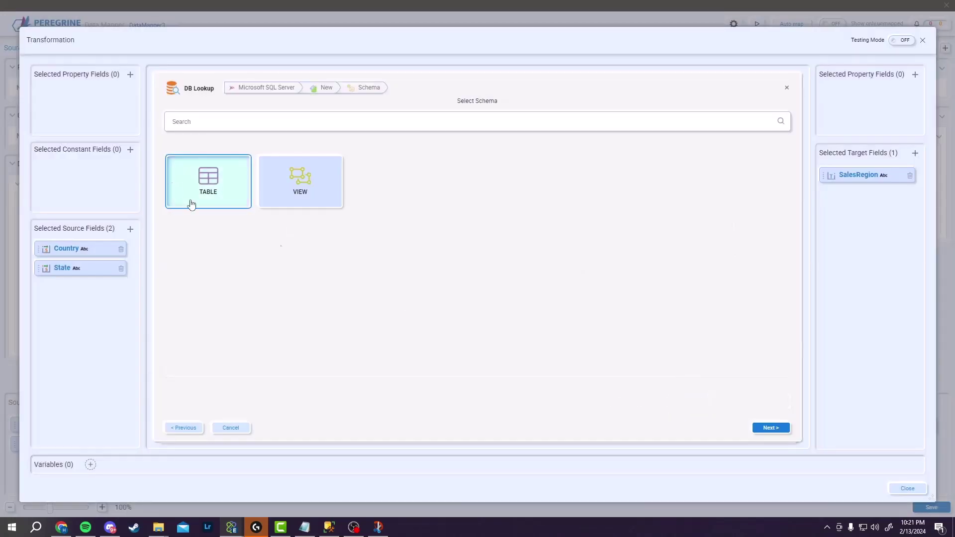
pyautogui.click(771, 427)
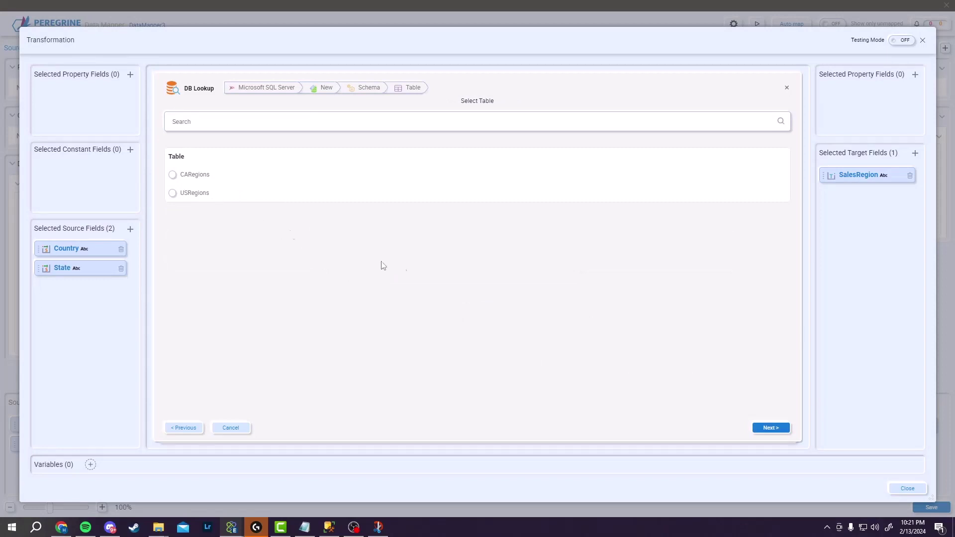
pyautogui.click(173, 193)
pyautogui.click(771, 429)
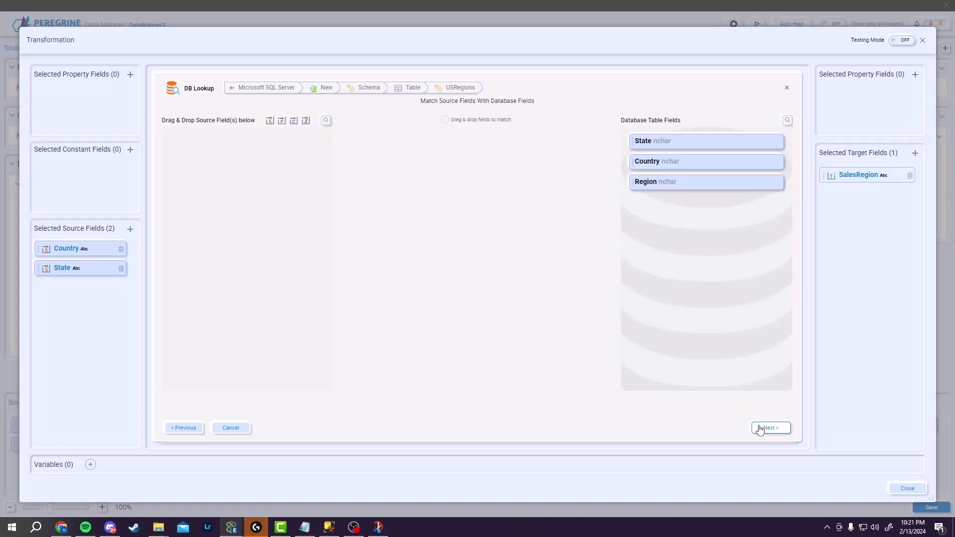
# Match Country and State to USRegions columns and return Region into SalesRegion
pyautogui.moveTo(102, 244); pyautogui.dragTo(249, 159)
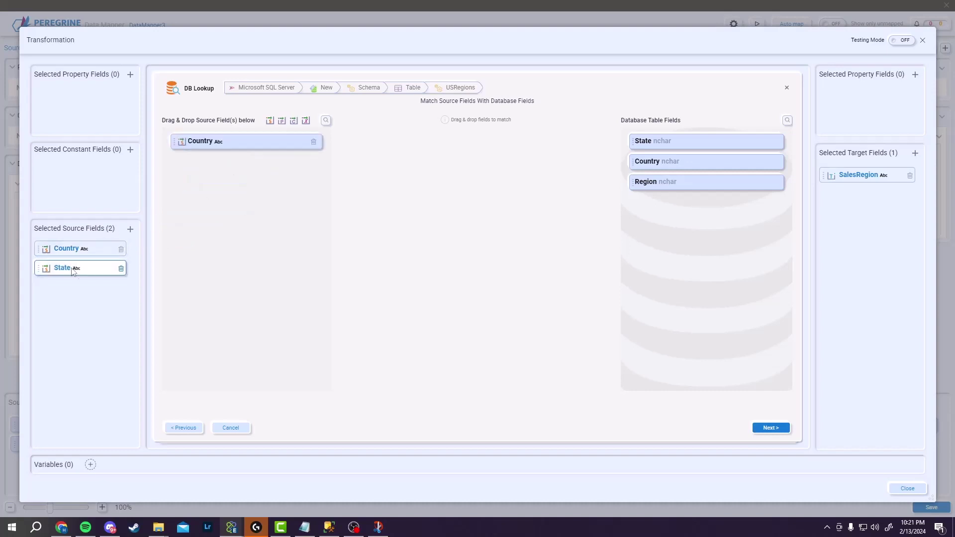
pyautogui.moveTo(72, 269); pyautogui.dragTo(706, 161)
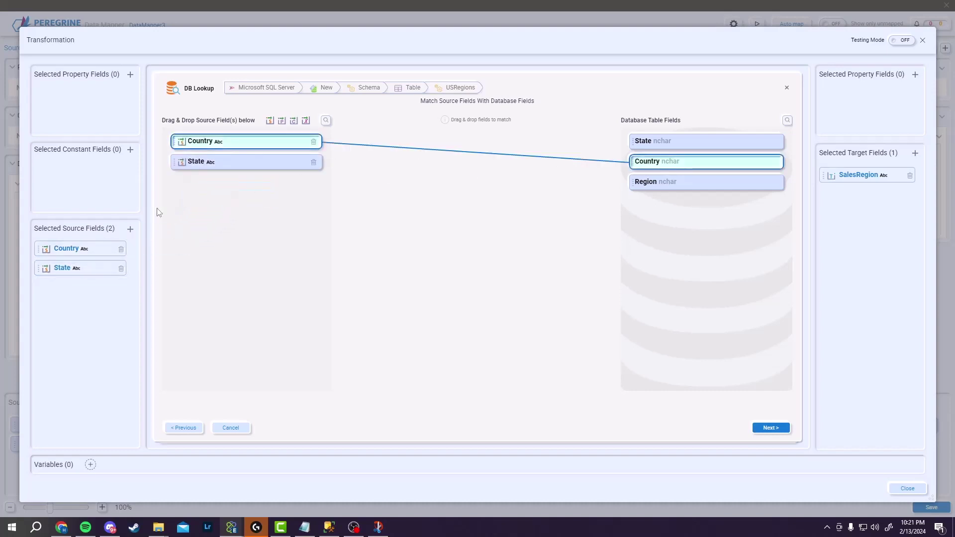
pyautogui.moveTo(294, 162); pyautogui.dragTo(720, 145)
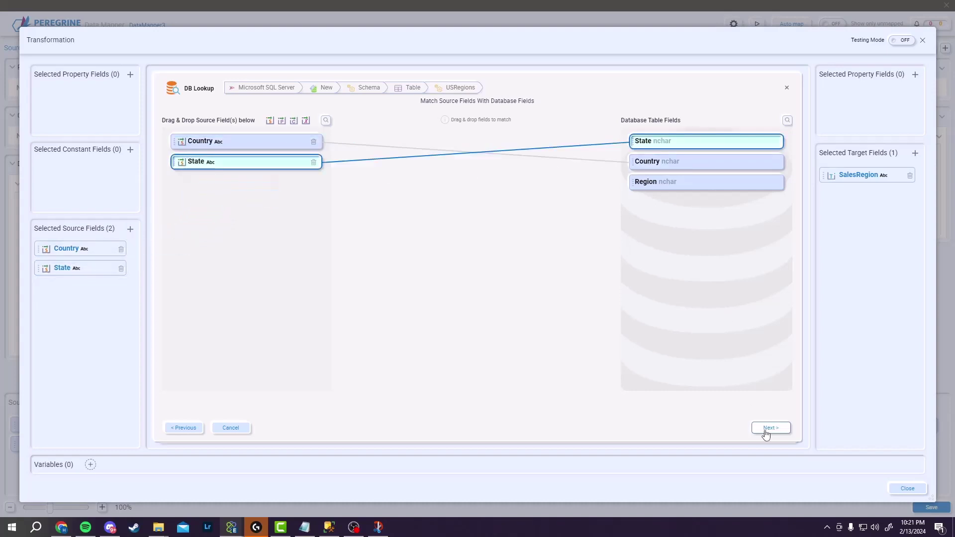
pyautogui.click(766, 430)
pyautogui.moveTo(855, 177); pyautogui.dragTo(686, 159)
pyautogui.moveTo(294, 183); pyautogui.dragTo(737, 143)
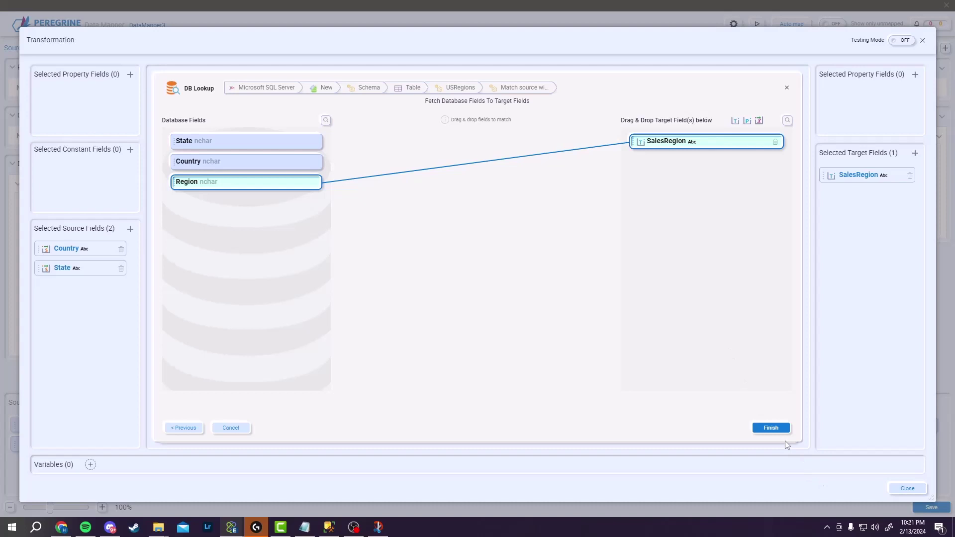
pyautogui.click(770, 428)
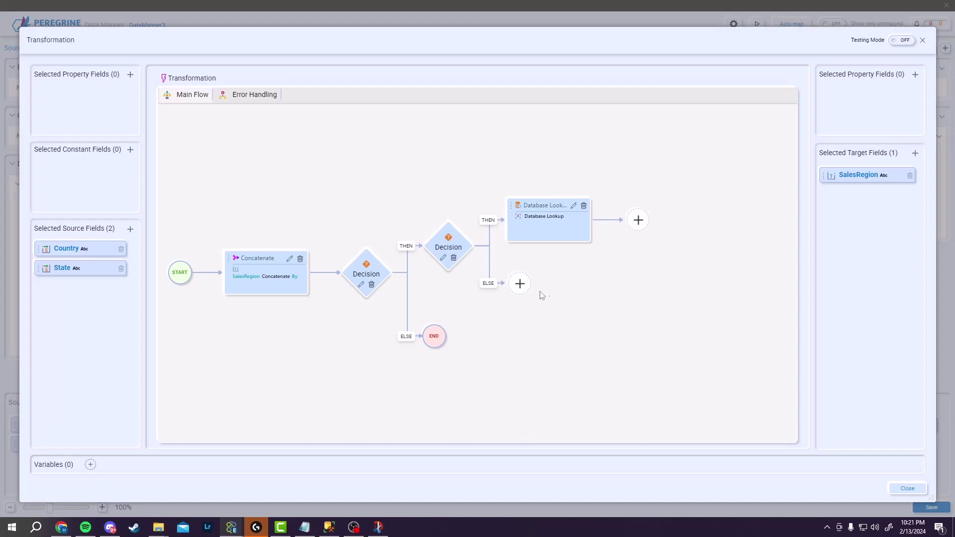
# On the ELSE branch, add a Database Lookup with a new Microsoft SQL Server connection
pyautogui.click(520, 283)
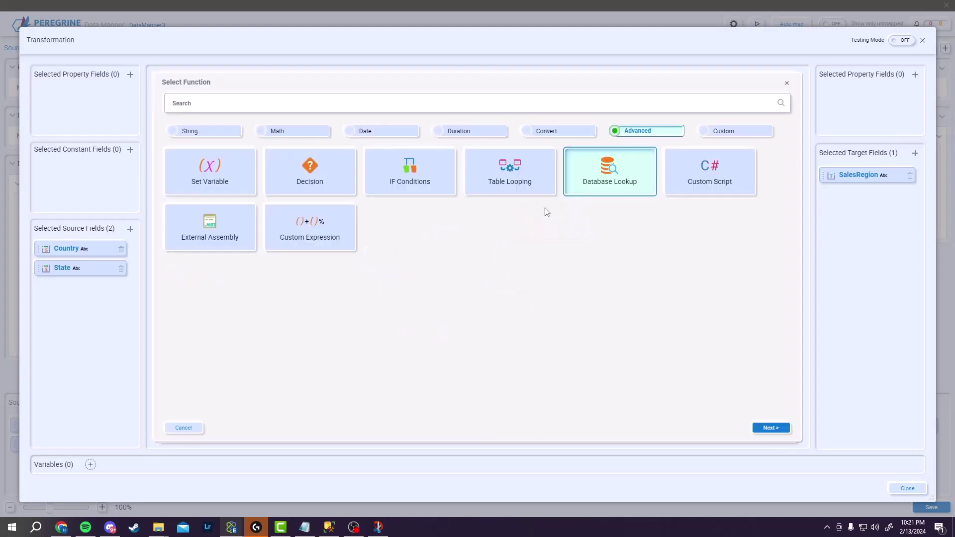
pyautogui.click(770, 428)
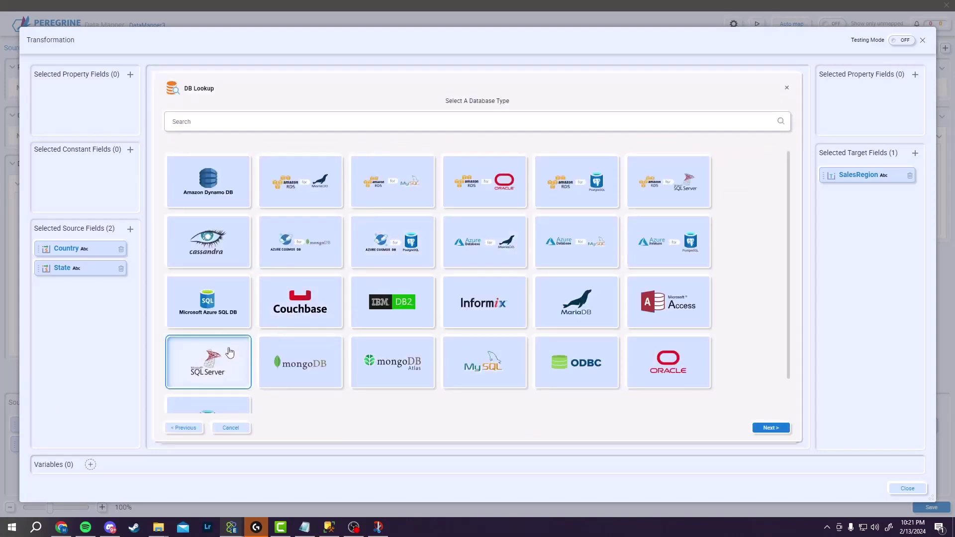
pyautogui.click(772, 427)
pyautogui.click(247, 189)
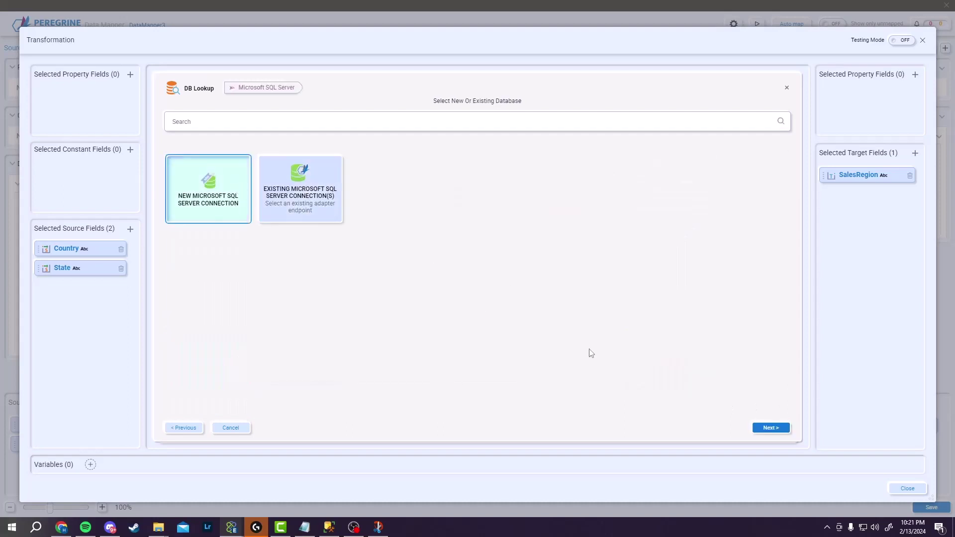
pyautogui.click(777, 433)
# Set Initial Catalog ACME with the test user ID and password, and test the connection
pyautogui.click(355, 200)
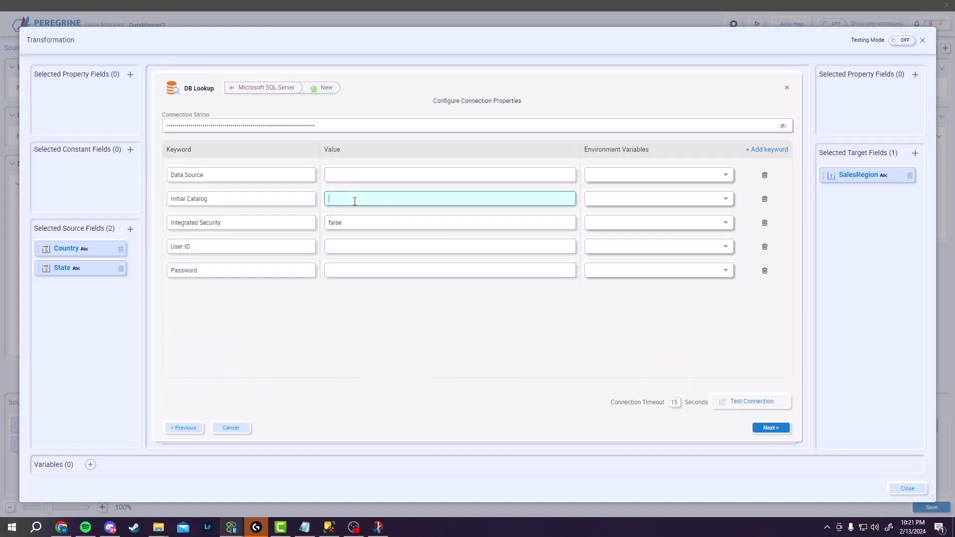
pyautogui.write('ACME')
pyautogui.click(384, 247)
pyautogui.write('tesyt')
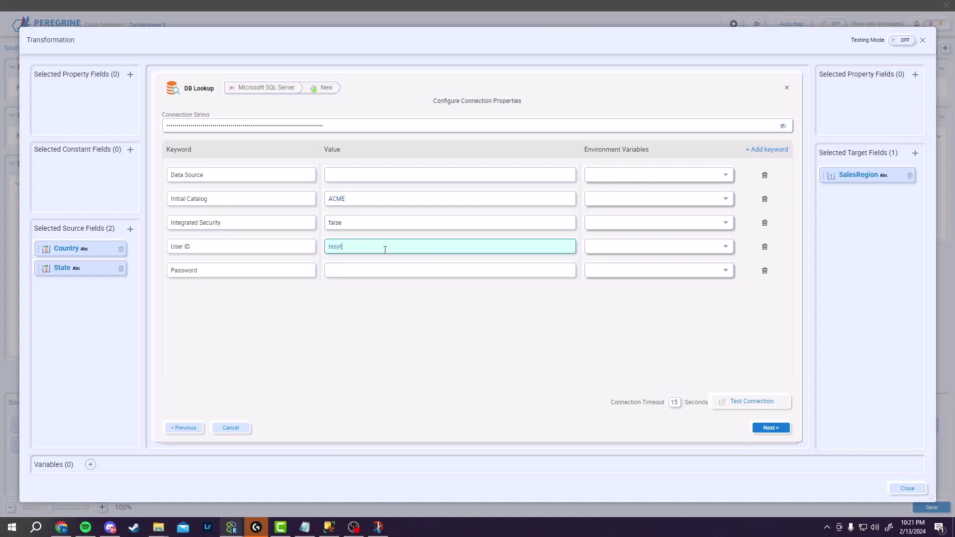
pyautogui.press('BackSpace')
pyautogui.press('BackSpace')
pyautogui.write('t1')
pyautogui.press('Tab')
pyautogui.click(384, 271)
pyautogui.write('123')
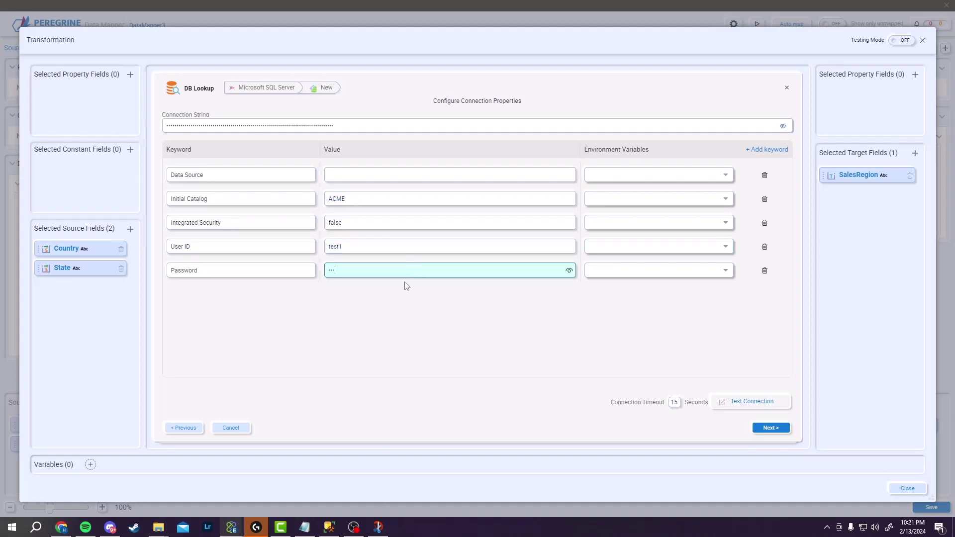
pyautogui.write('45')
pyautogui.click(732, 399)
pyautogui.click(561, 311)
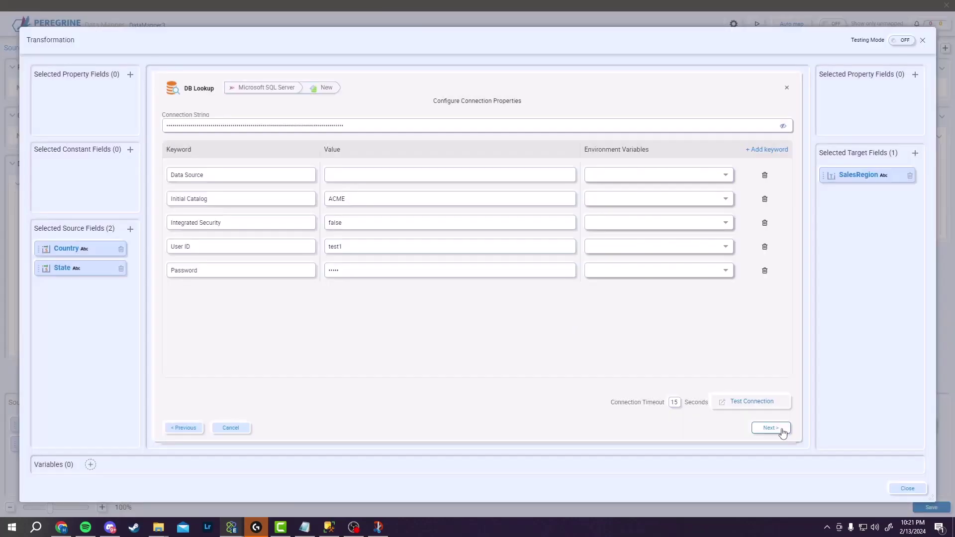
pyautogui.click(770, 428)
# Choose the CARegions table as the lookup source
pyautogui.click(248, 204)
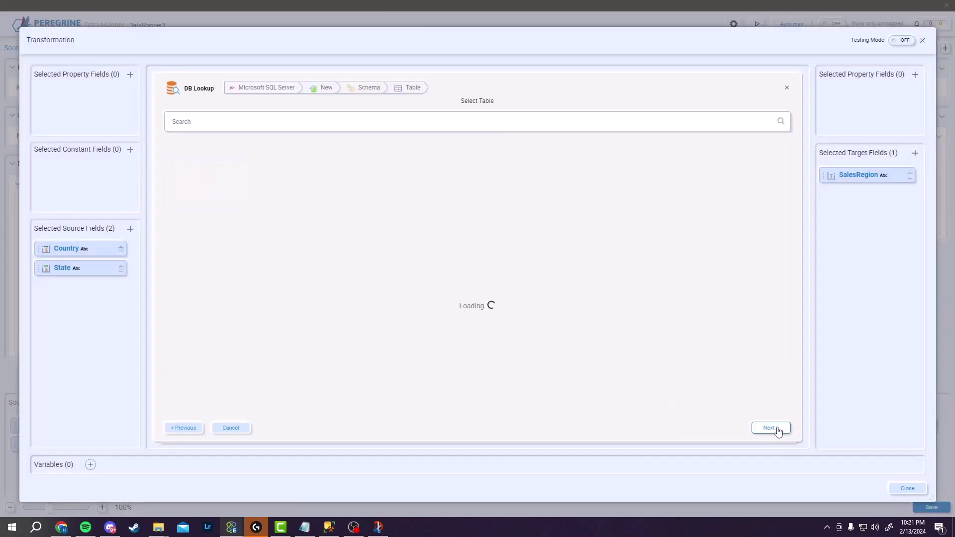
pyautogui.click(223, 179)
pyautogui.click(769, 427)
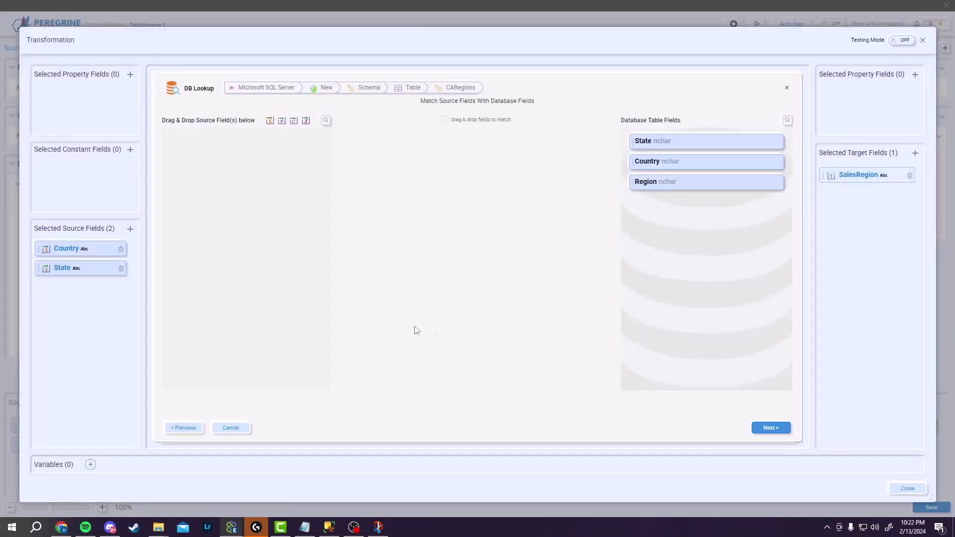
# Match Country and State to CARegions columns and return Region into SalesRegion
pyautogui.moveTo(102, 250); pyautogui.dragTo(238, 167)
pyautogui.moveTo(61, 273)
pyautogui.mouseDown()
pyautogui.moveTo(267, 227)
pyautogui.moveTo(254, 164)
pyautogui.moveTo(633, 192)
pyautogui.moveTo(660, 152)
pyautogui.moveTo(649, 168)
pyautogui.mouseUp()
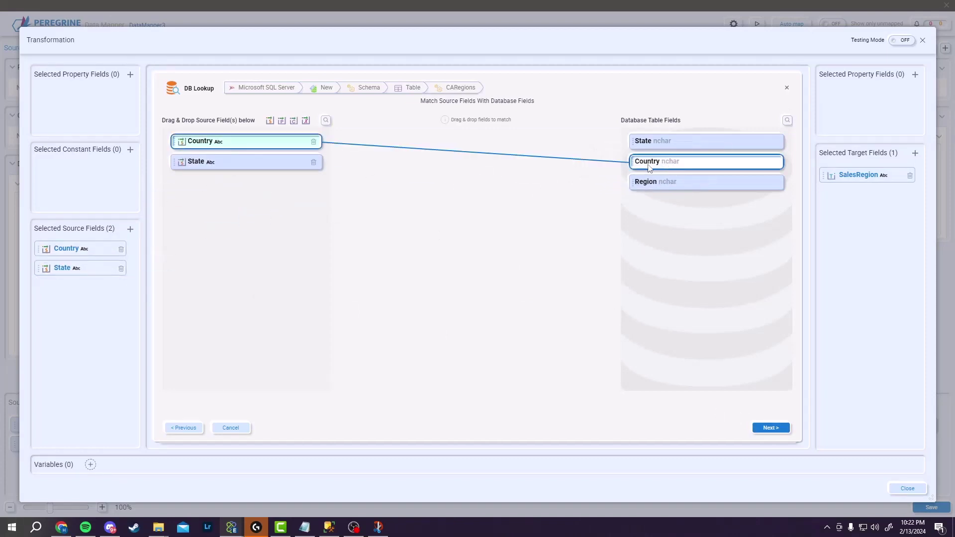
pyautogui.moveTo(241, 159); pyautogui.dragTo(659, 143)
pyautogui.click(770, 428)
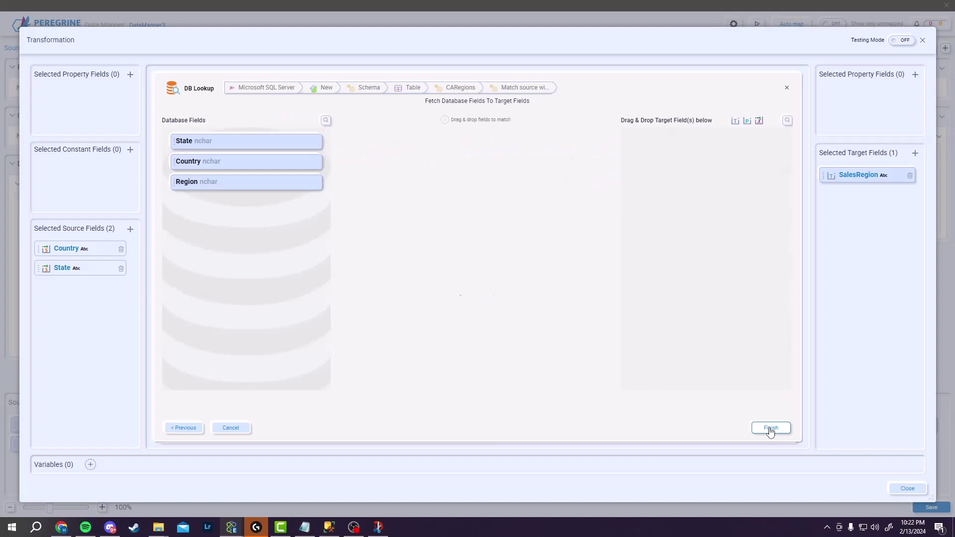
pyautogui.moveTo(866, 176); pyautogui.dragTo(679, 167)
pyautogui.moveTo(318, 180); pyautogui.dragTo(699, 147)
pyautogui.click(770, 427)
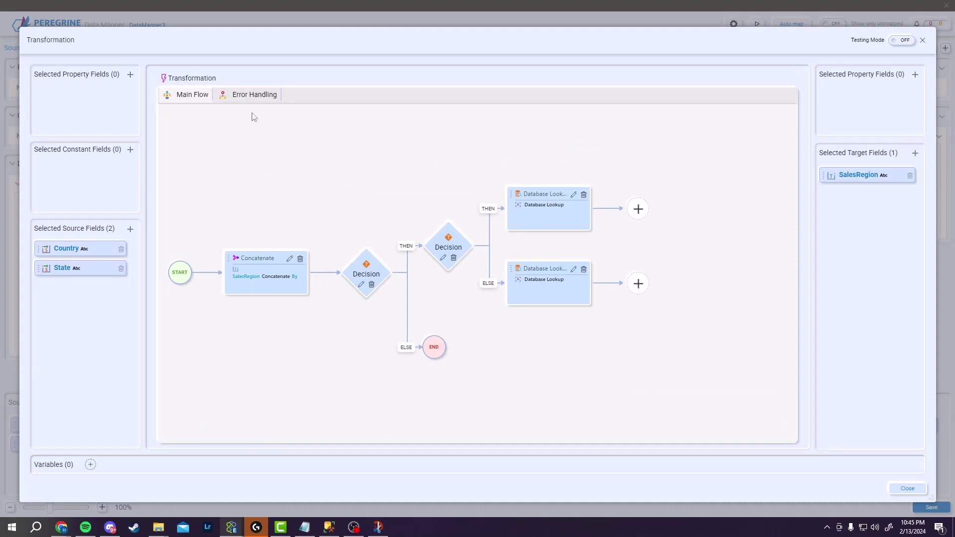
pyautogui.click(254, 95)
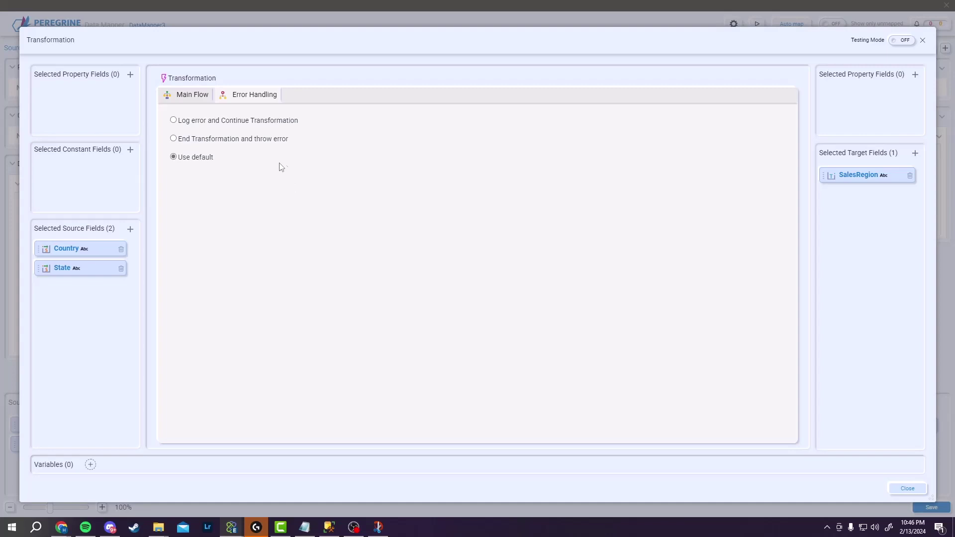
pyautogui.click(893, 489)
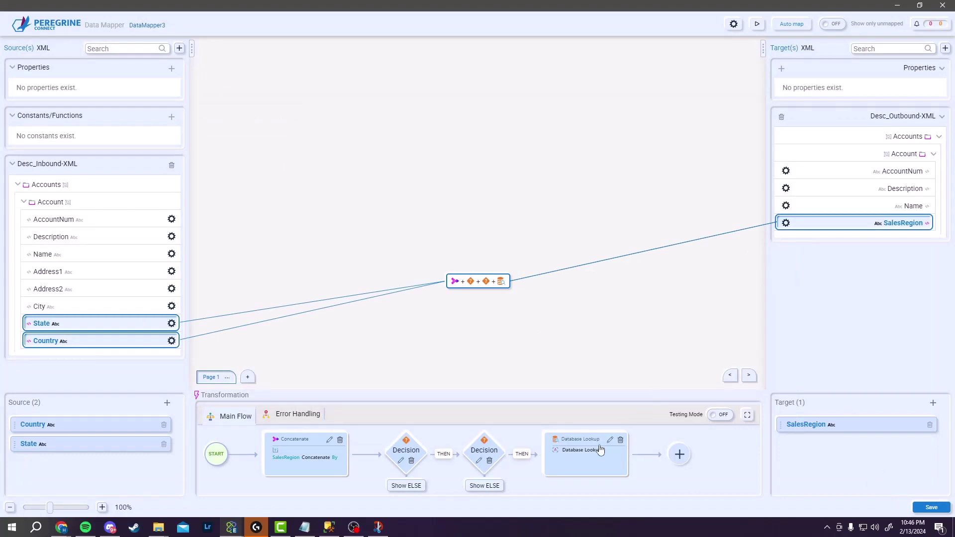
pyautogui.click(734, 23)
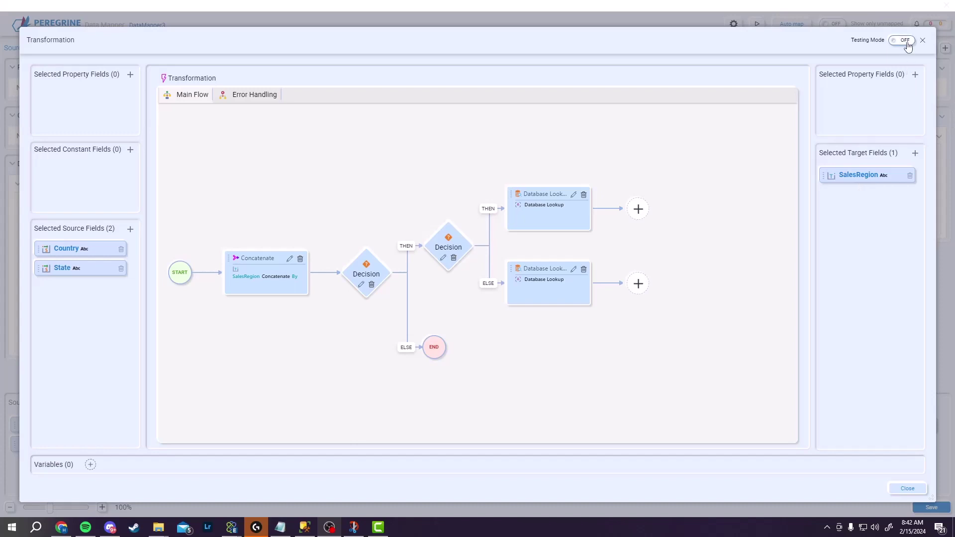
pyautogui.click(904, 41)
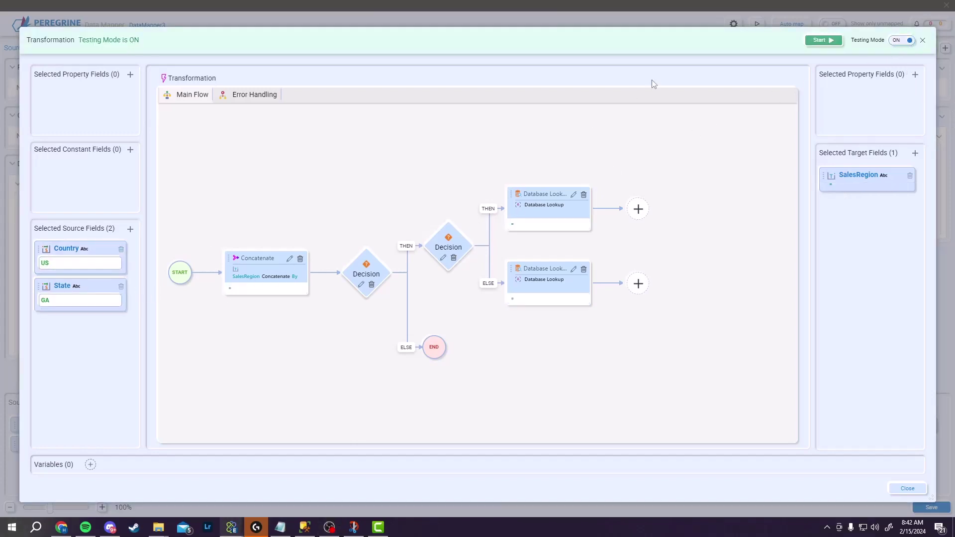
pyautogui.click(832, 41)
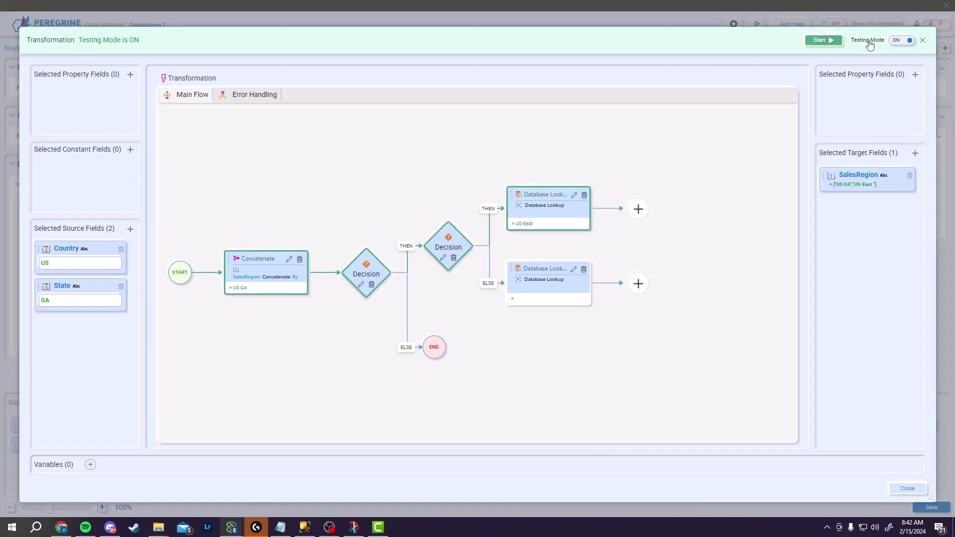
pyautogui.doubleClick(75, 262)
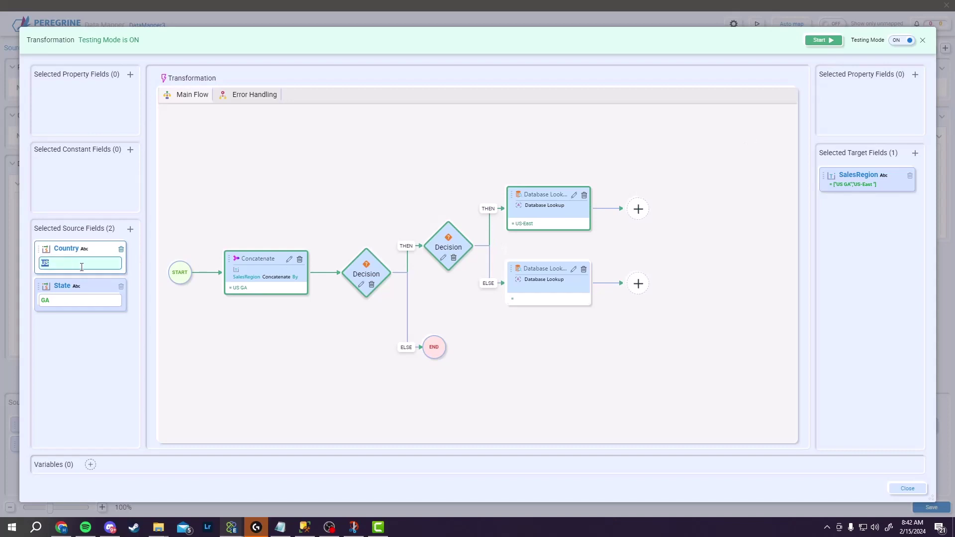
pyautogui.write('CA')
pyautogui.doubleClick(92, 301)
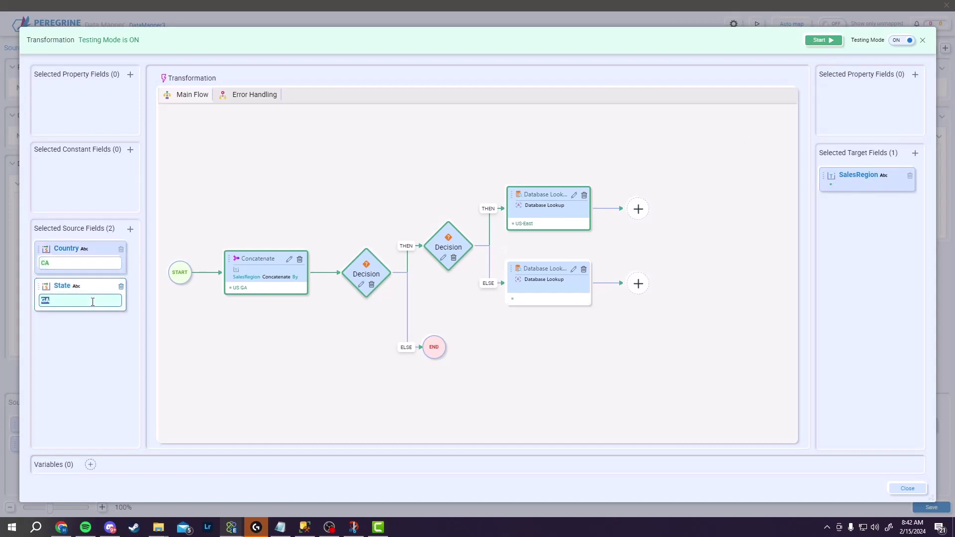
pyautogui.write('ON')
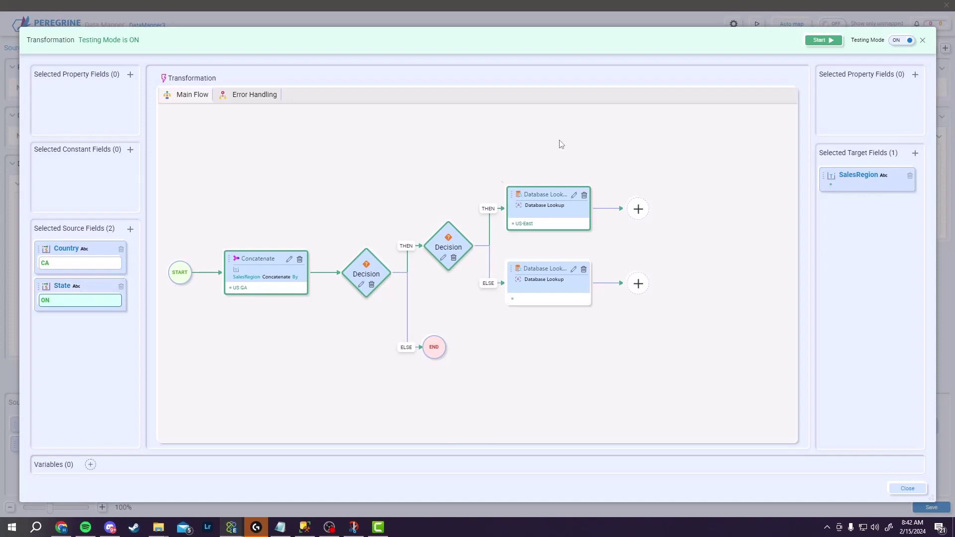
pyautogui.click(833, 41)
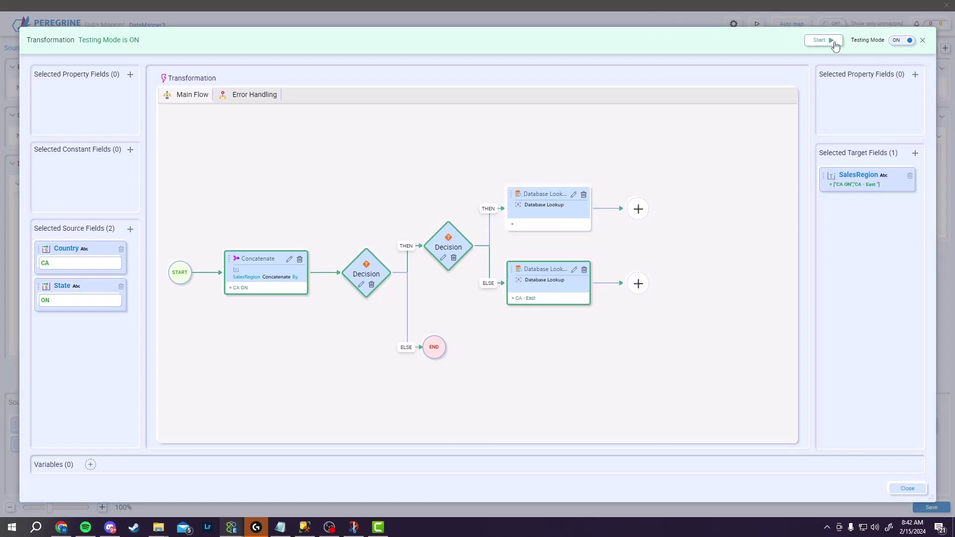
pyautogui.click(901, 42)
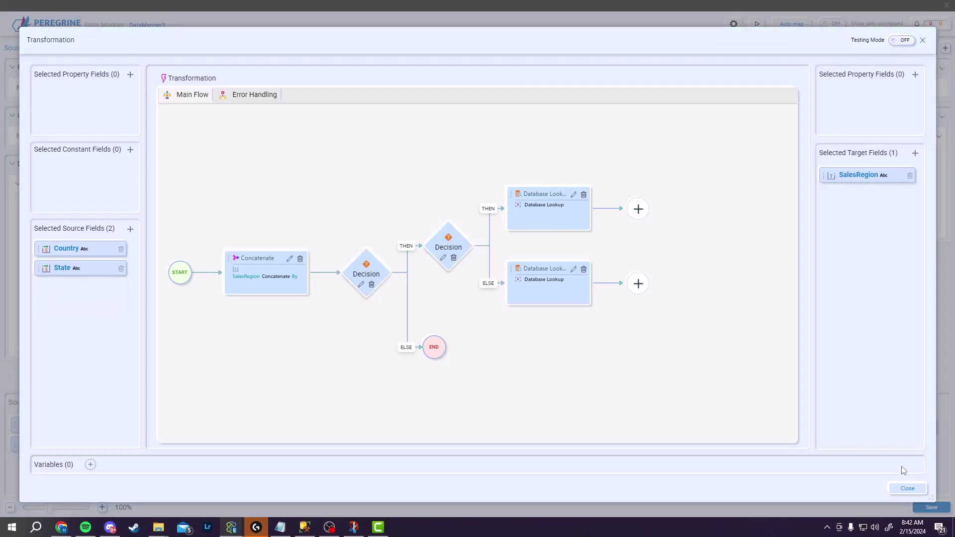
# Test the map with Desc_Inbound.xml, producing SalesRegion US-East and CA - East
pyautogui.click(906, 489)
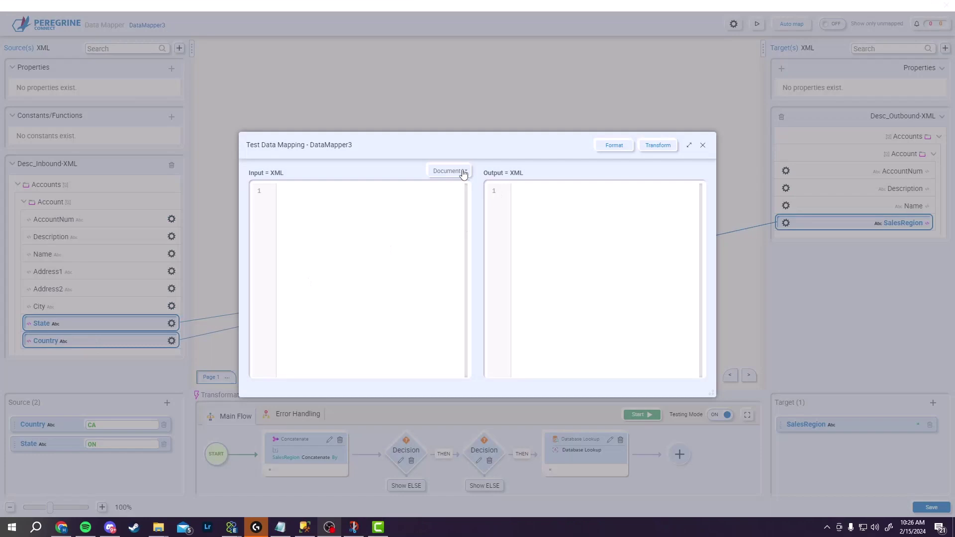
pyautogui.click(462, 171)
pyautogui.click(448, 206)
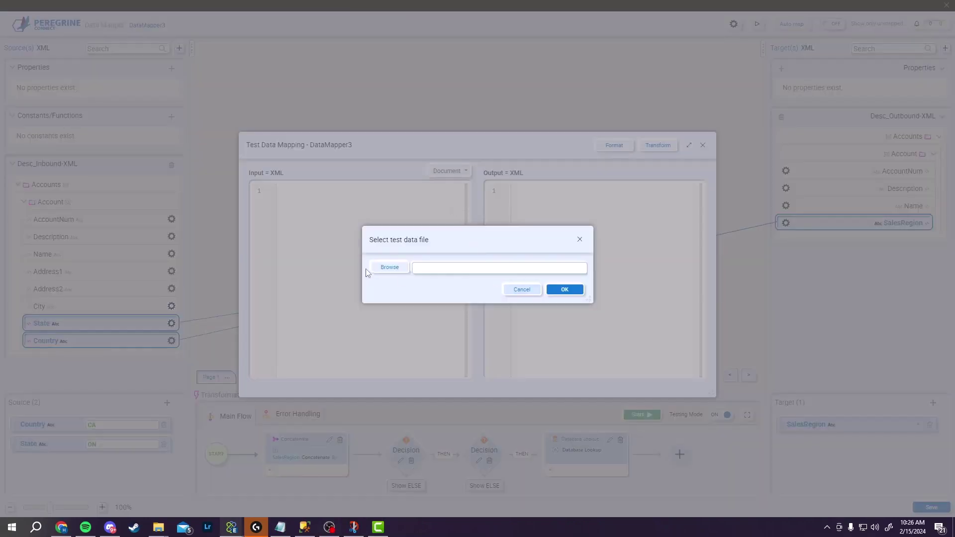
pyautogui.click(389, 268)
pyautogui.click(166, 94)
pyautogui.click(393, 263)
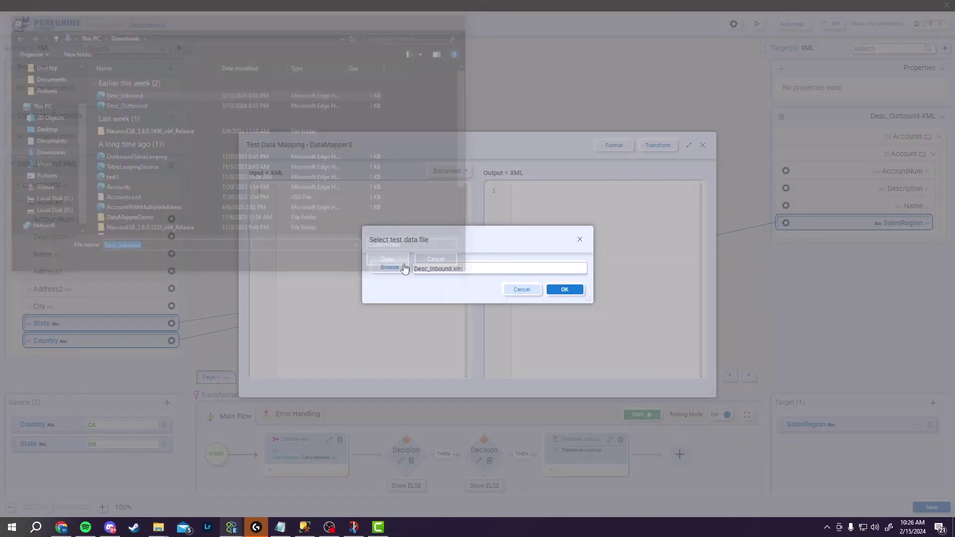
pyautogui.click(559, 291)
pyautogui.click(657, 145)
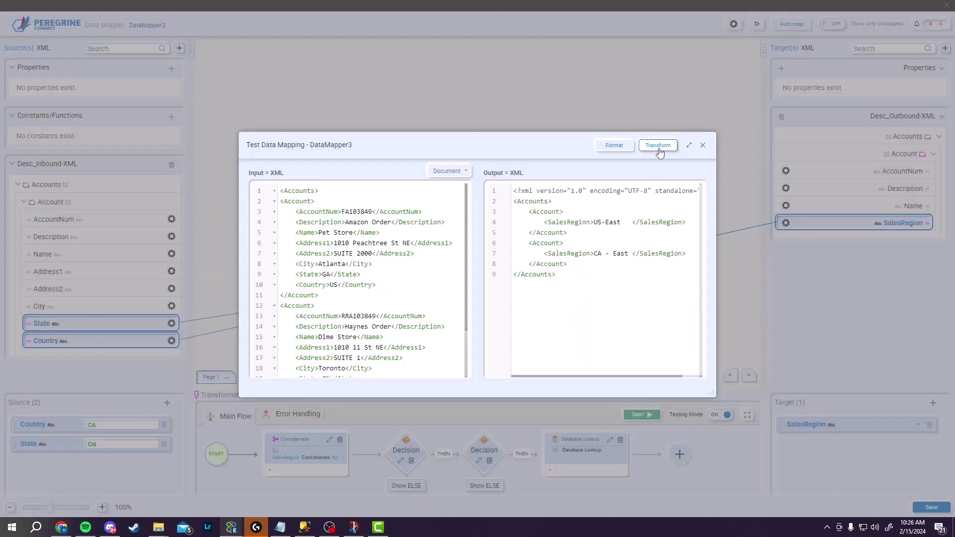